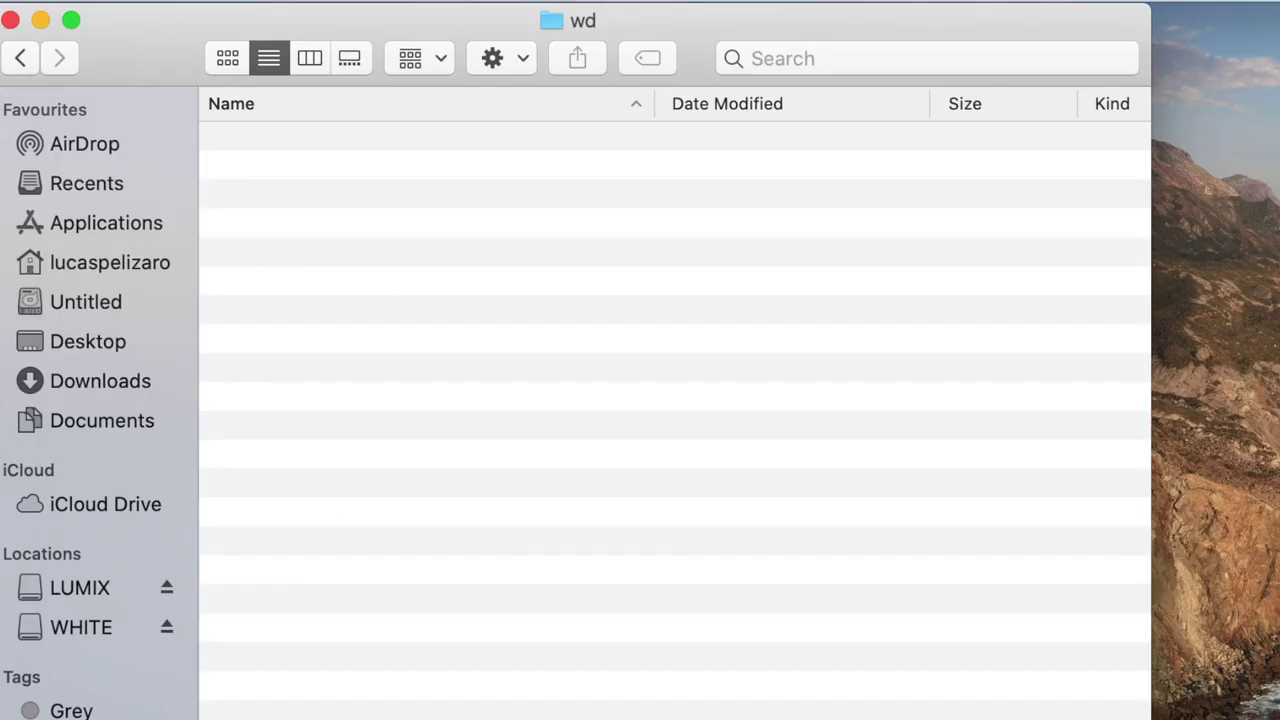
Create a new folder in wd named 'FCPX Video'
{"action": "right_click", "coordinate": [426, 267]}
{"action": "left_click", "coordinate": [455, 287]}
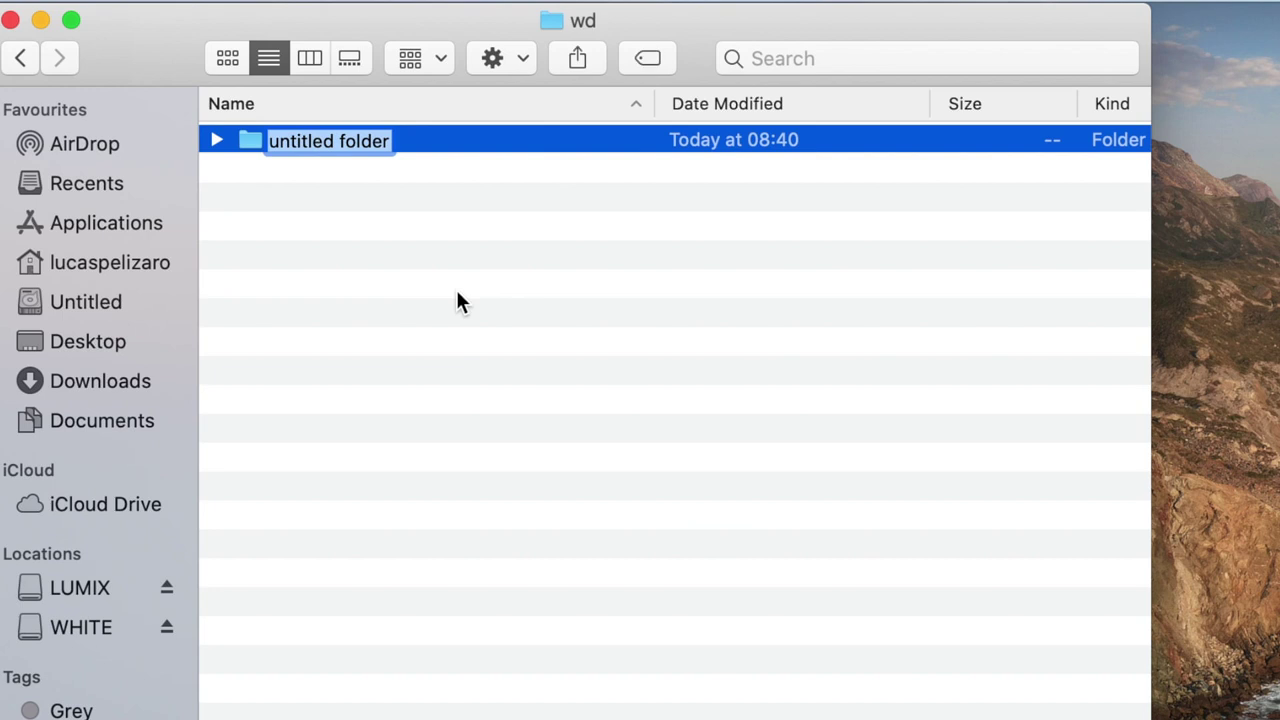
{"action": "type", "text": "FCPX Video"}
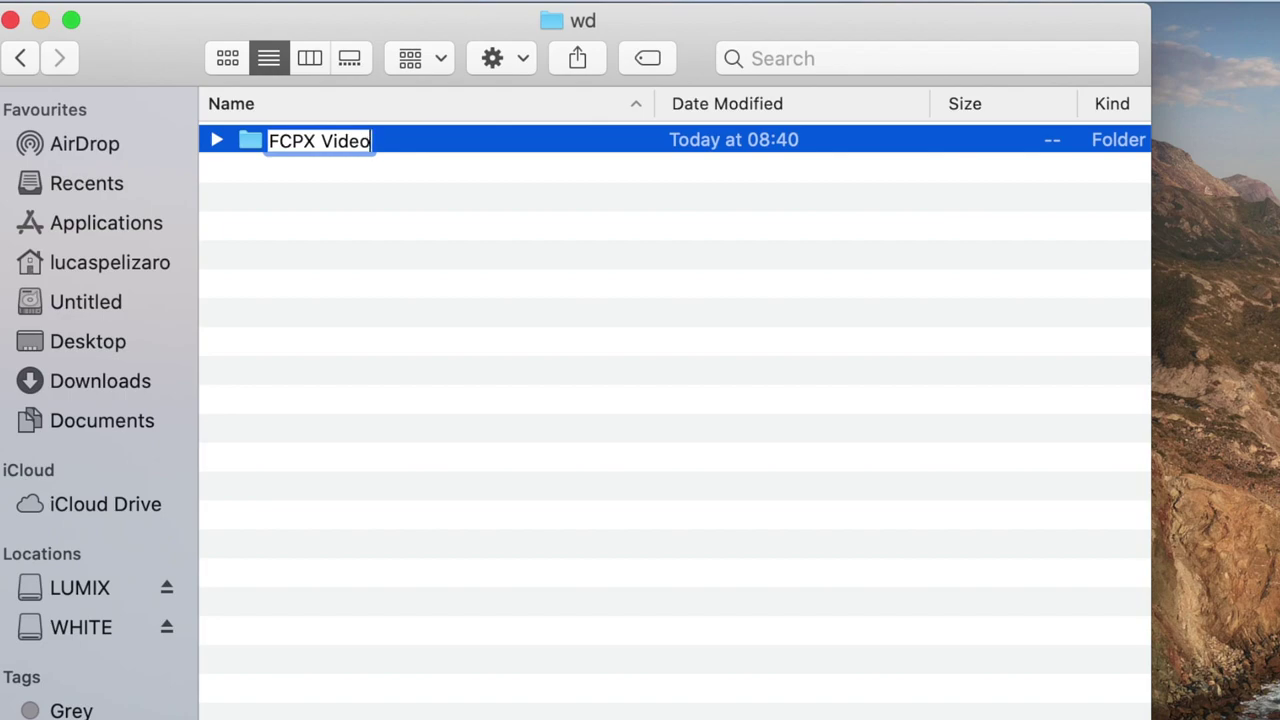
{"action": "key", "text": "Return"}
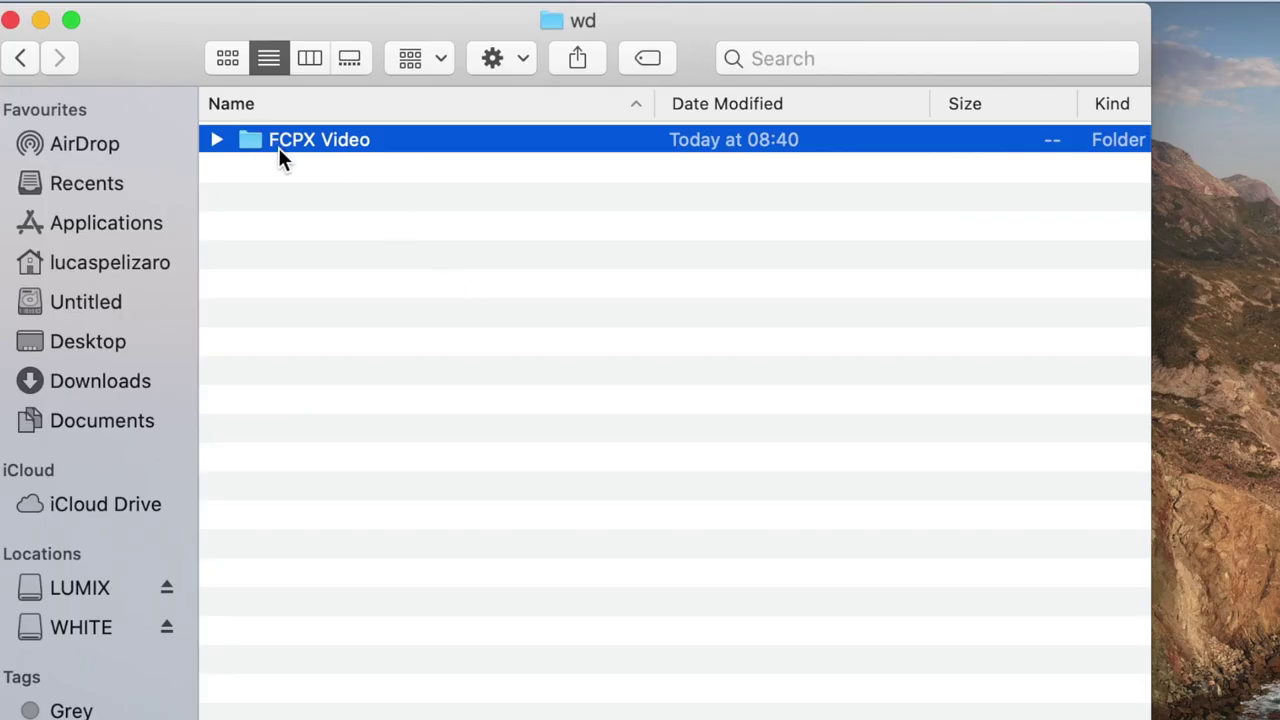
Open FCPX Video and create a new subfolder in it named 'Library'
{"action": "double_click", "coordinate": [278, 147]}
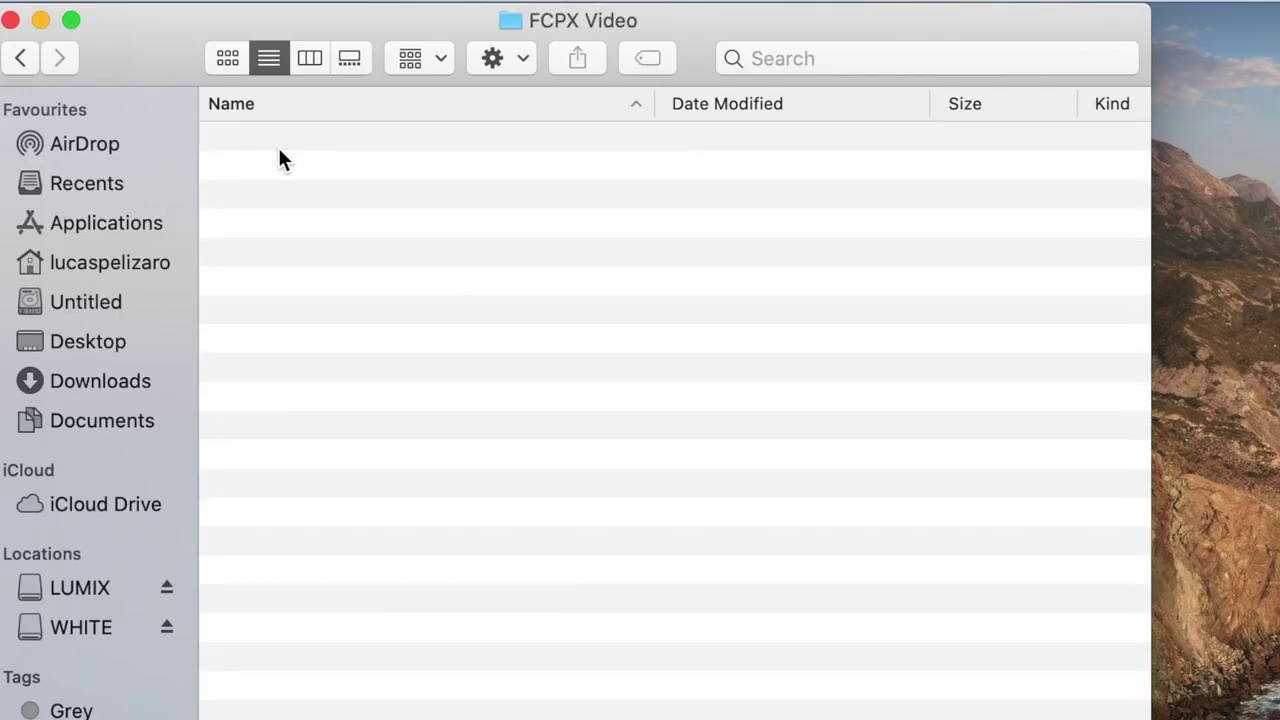
{"action": "right_click", "coordinate": [320, 194]}
{"action": "left_click", "coordinate": [343, 207]}
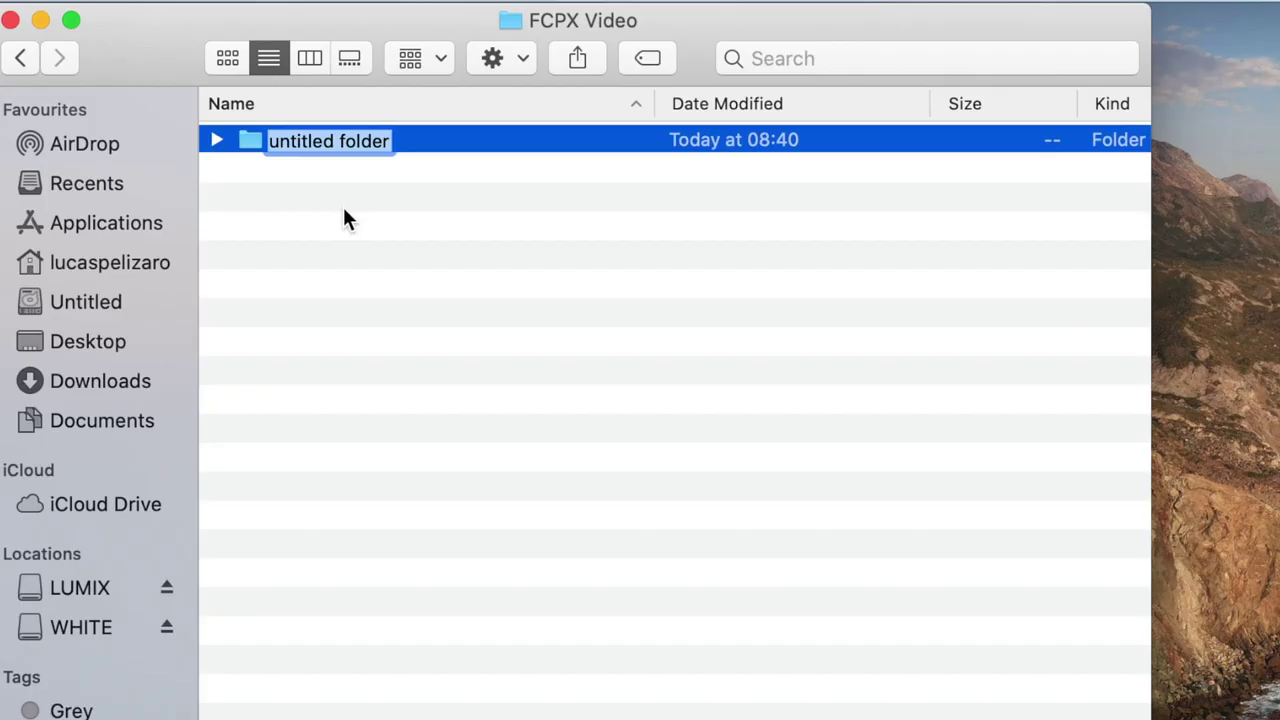
{"action": "type", "text": "Library"}
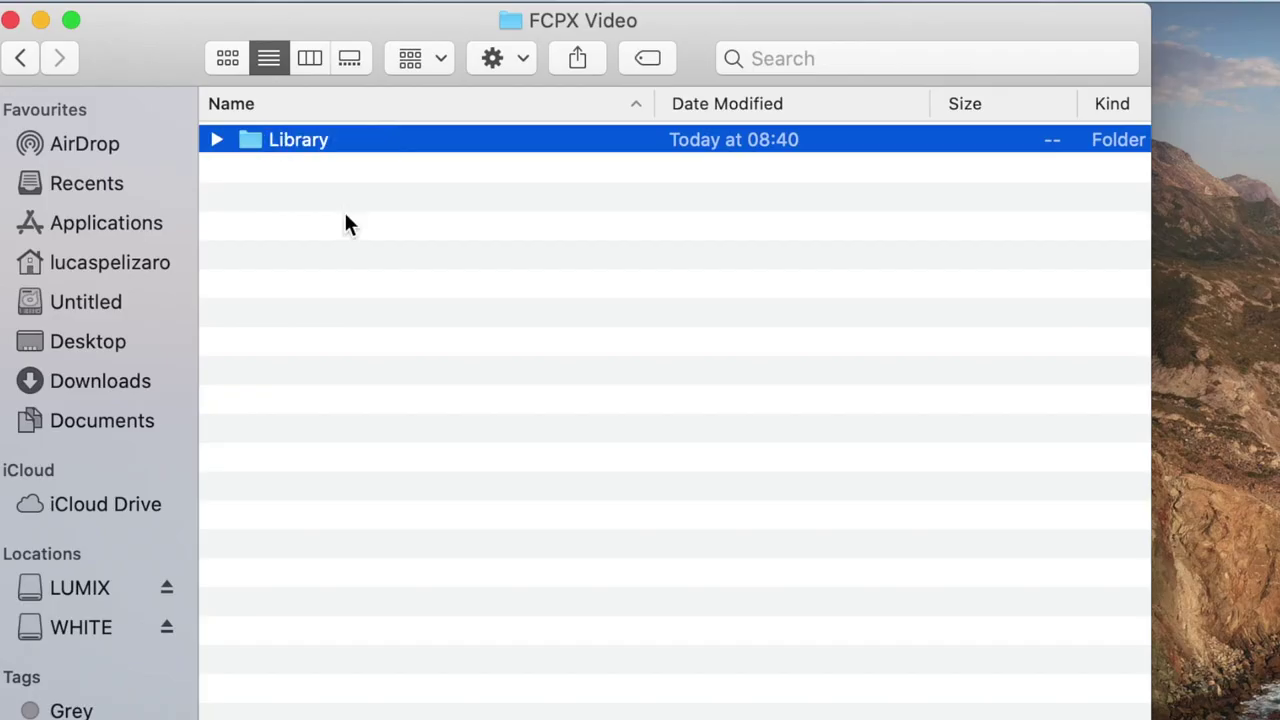
Create three new folders in FCPX Video named Complete, Footage and Photos
{"action": "right_click", "coordinate": [382, 336]}
{"action": "left_click", "coordinate": [422, 352]}
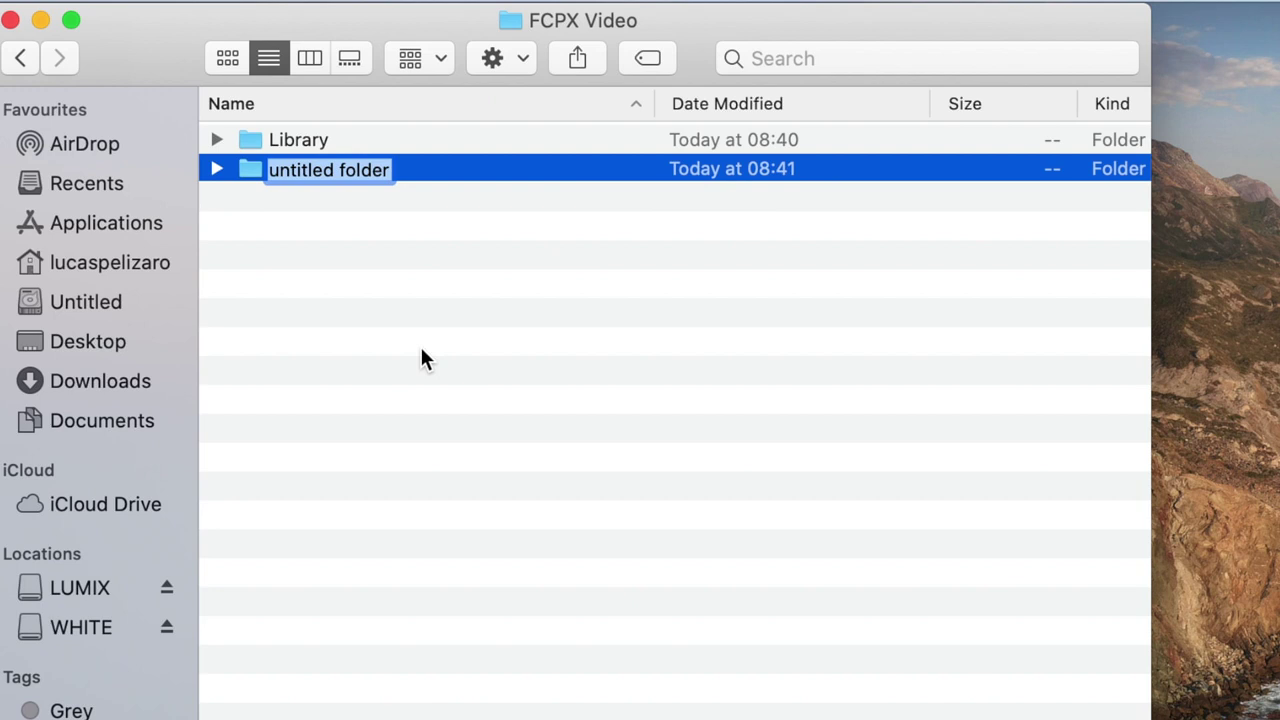
{"action": "type", "text": "C"}
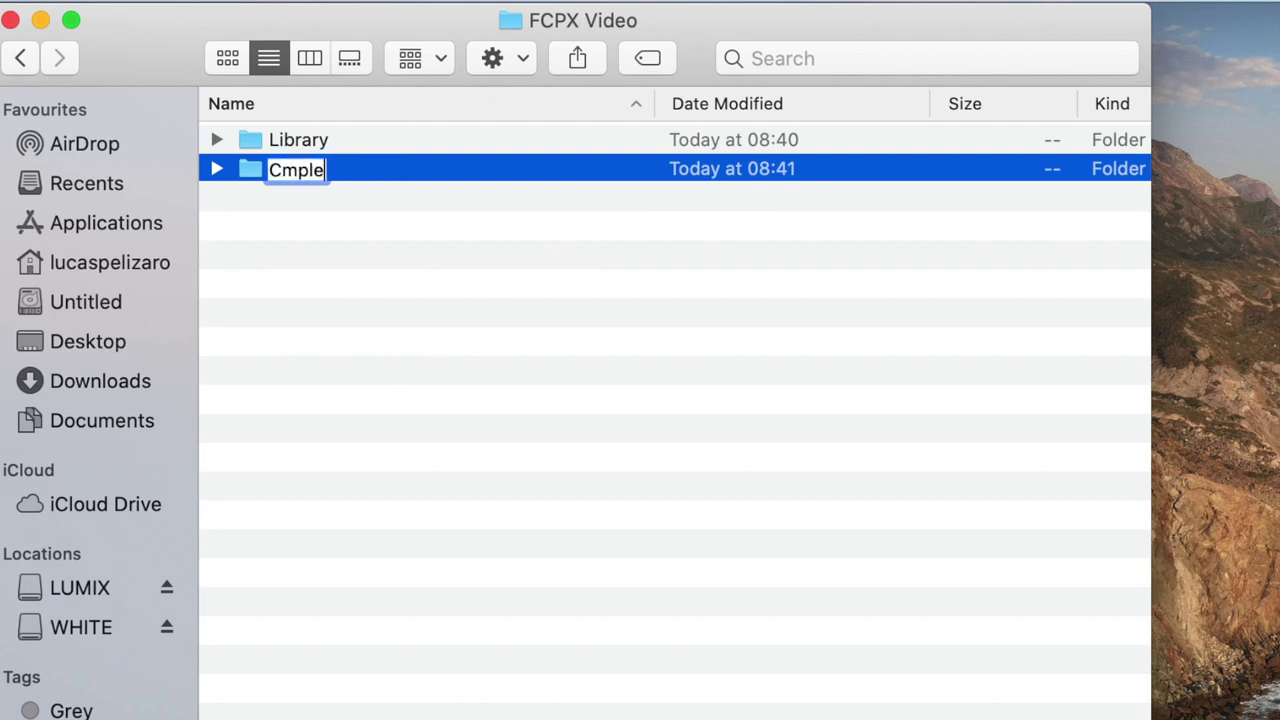
{"action": "type", "text": "omplete"}
{"action": "key", "text": "Return"}
{"action": "right_click", "coordinate": [300, 309]}
{"action": "left_click", "coordinate": [326, 319]}
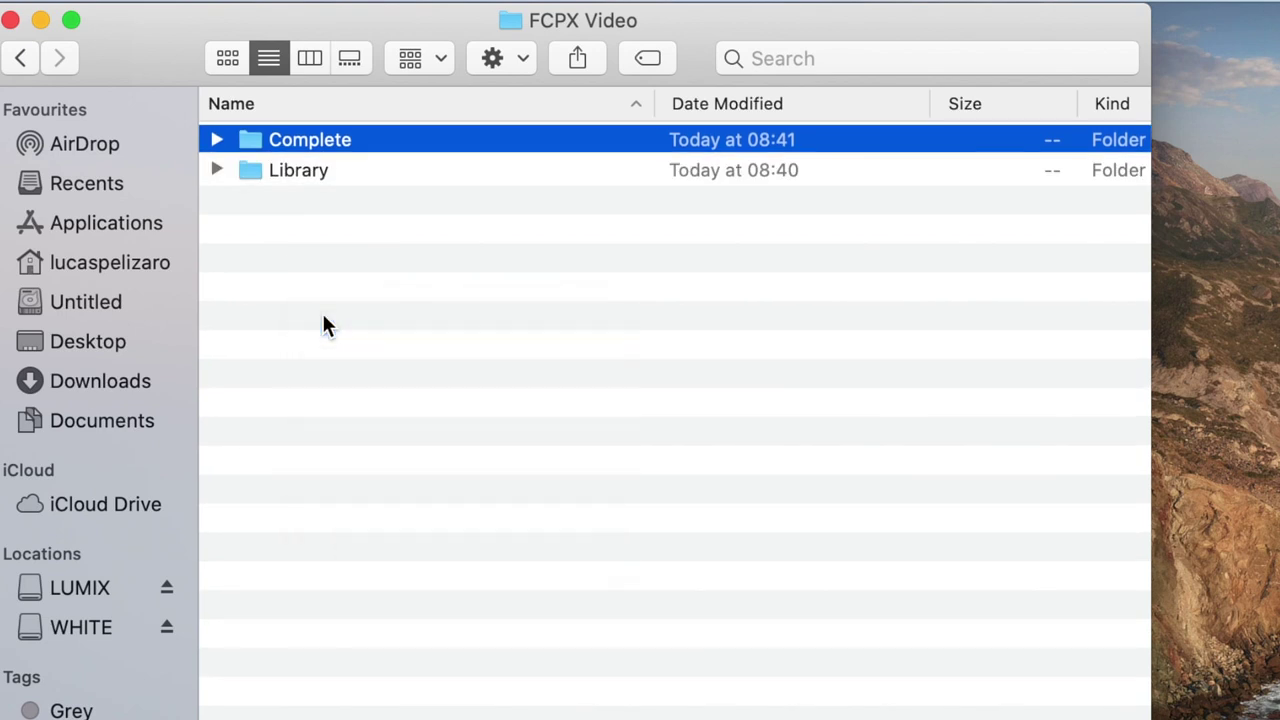
{"action": "type", "text": "Footage"}
{"action": "key", "text": "Return"}
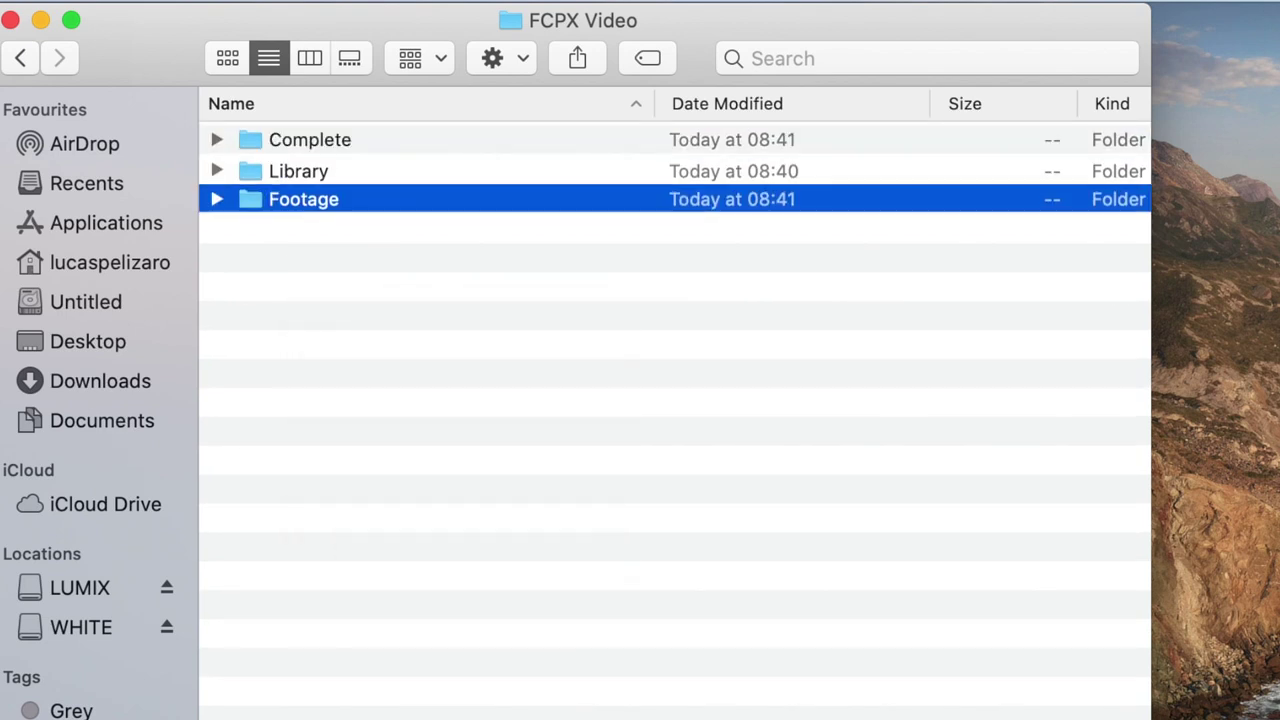
{"action": "right_click", "coordinate": [341, 404]}
{"action": "left_click", "coordinate": [390, 413]}
{"action": "type", "text": "Photos"}
Create three more folders named Assets, Sound and Music
{"action": "right_click", "coordinate": [432, 600]}
{"action": "left_click", "coordinate": [458, 605]}
{"action": "type", "text": "Assets"}
{"action": "key", "text": "Return"}
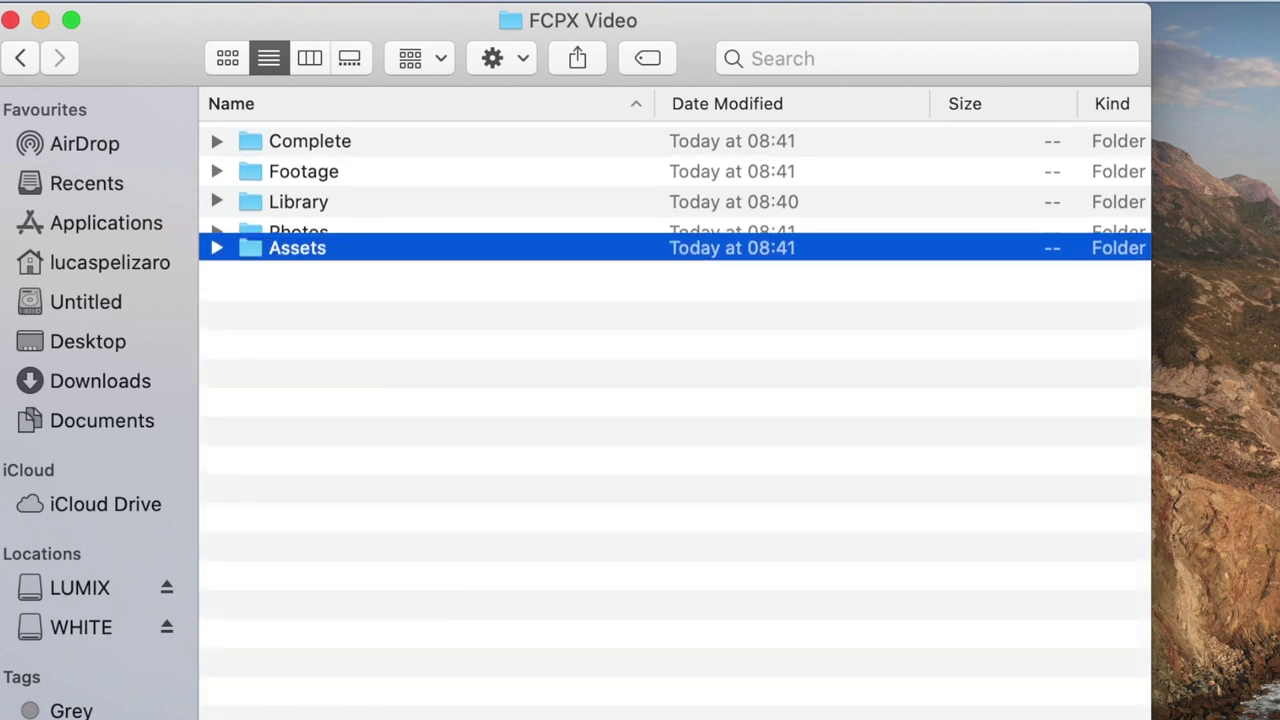
{"action": "right_click", "coordinate": [466, 692]}
{"action": "left_click", "coordinate": [478, 702]}
{"action": "type", "text": "Sound"}
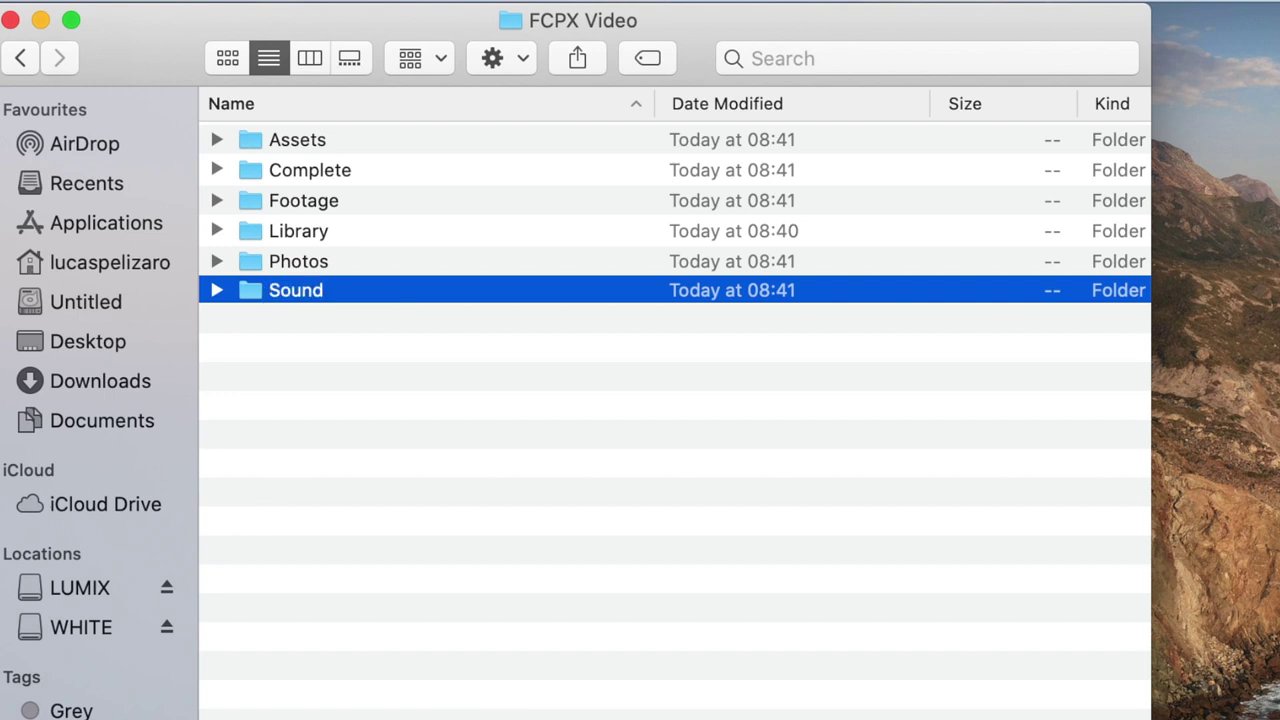
{"action": "key", "text": "shift+super+n"}
{"action": "type", "text": "Mua"}
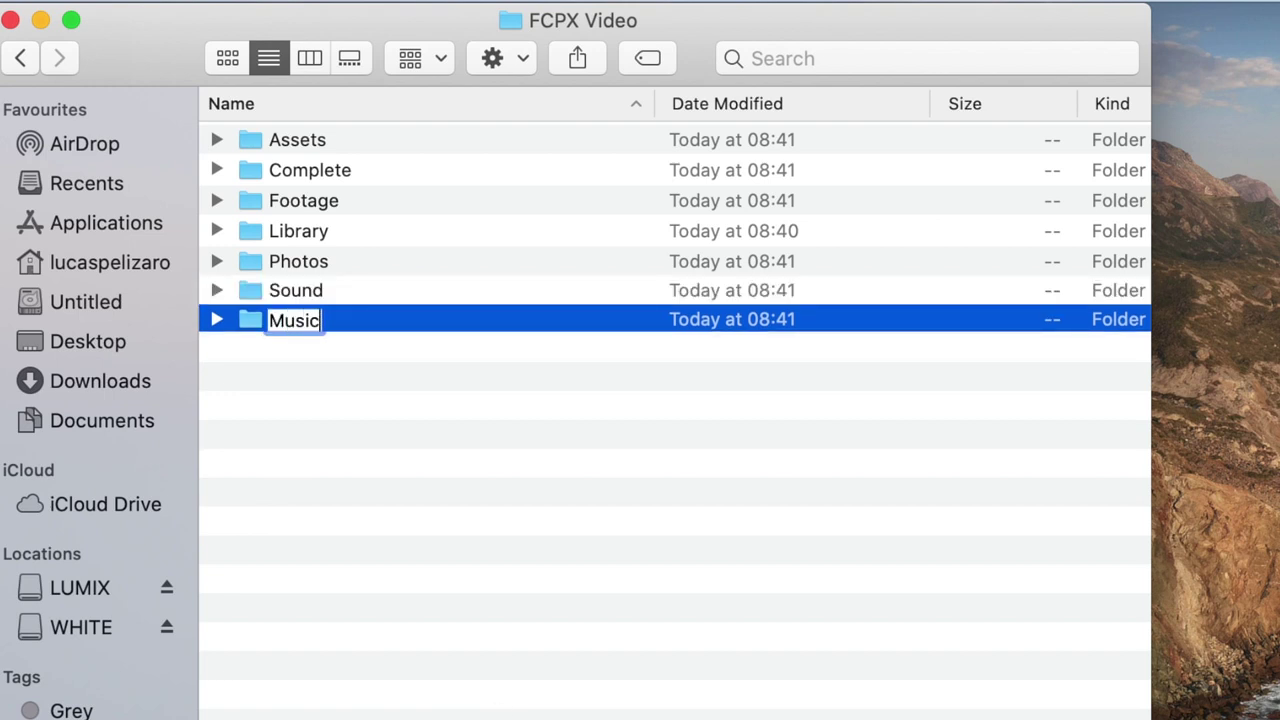
{"action": "key", "text": "Return"}
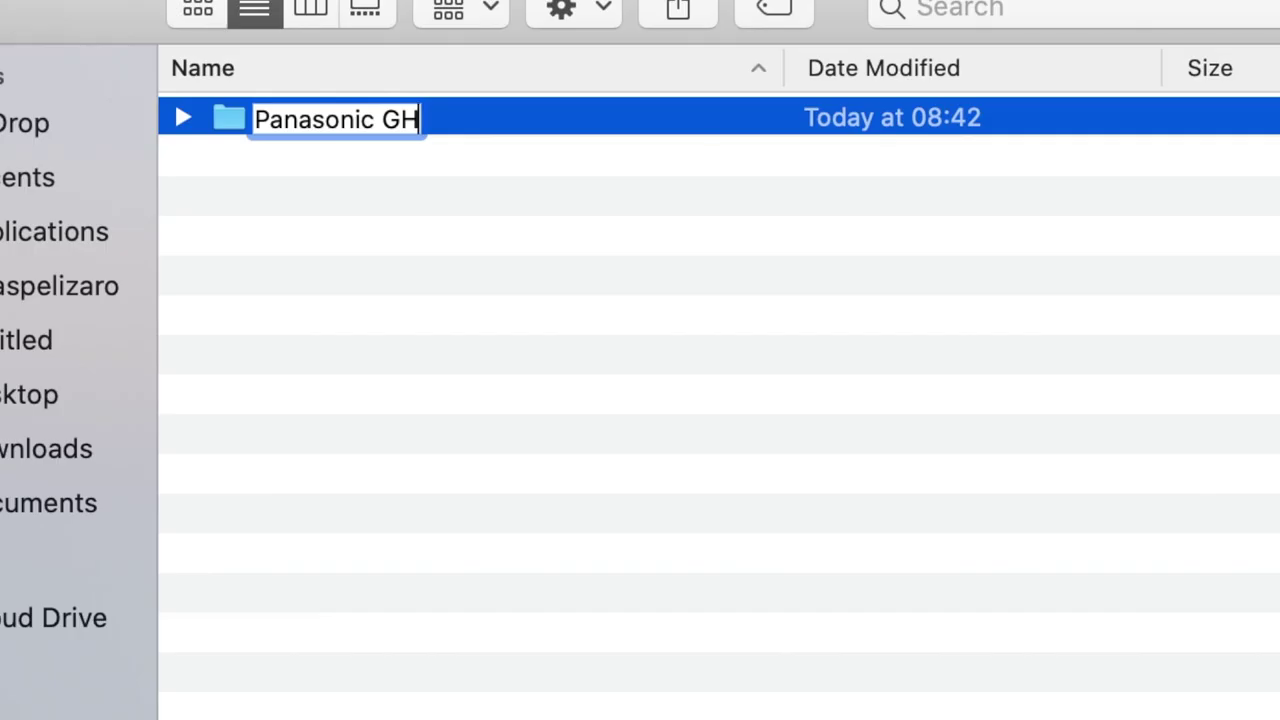
Finish naming the 'Panasonic GH5' folder and add a second camera folder named 'Canon 5D'
{"action": "type", "text": "5"}
{"action": "key", "text": "Return"}
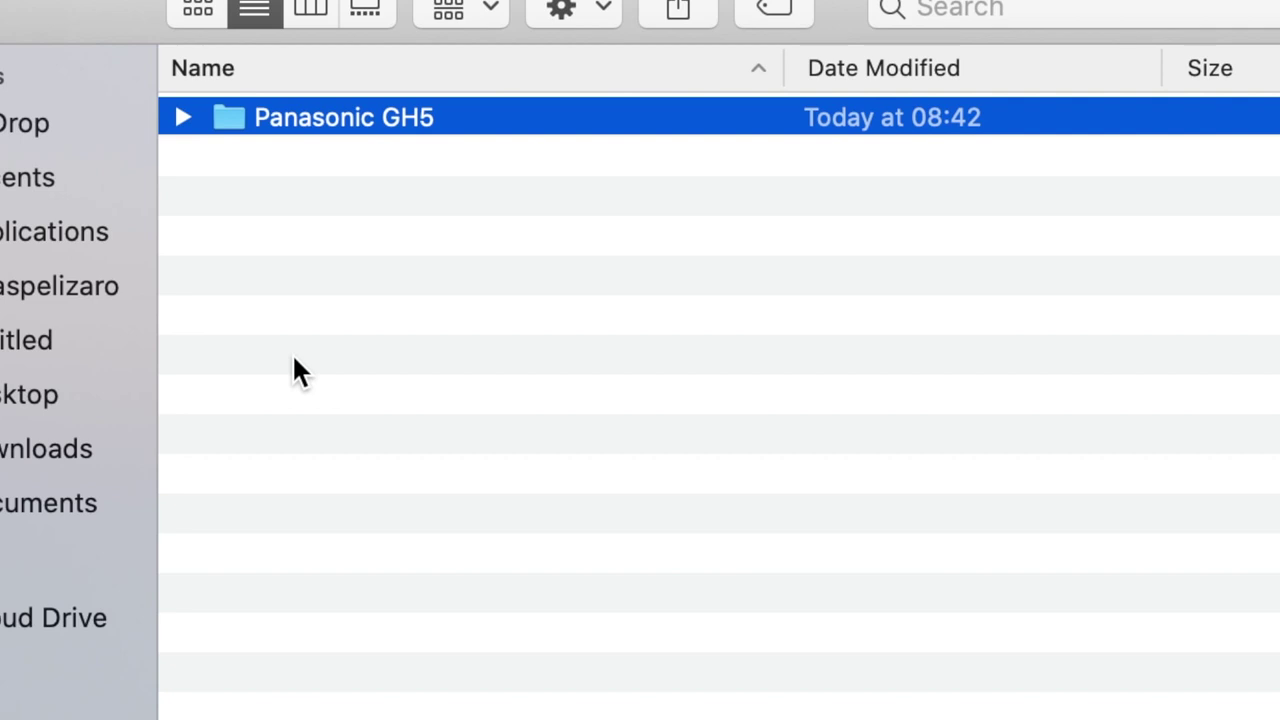
{"action": "right_click", "coordinate": [286, 182]}
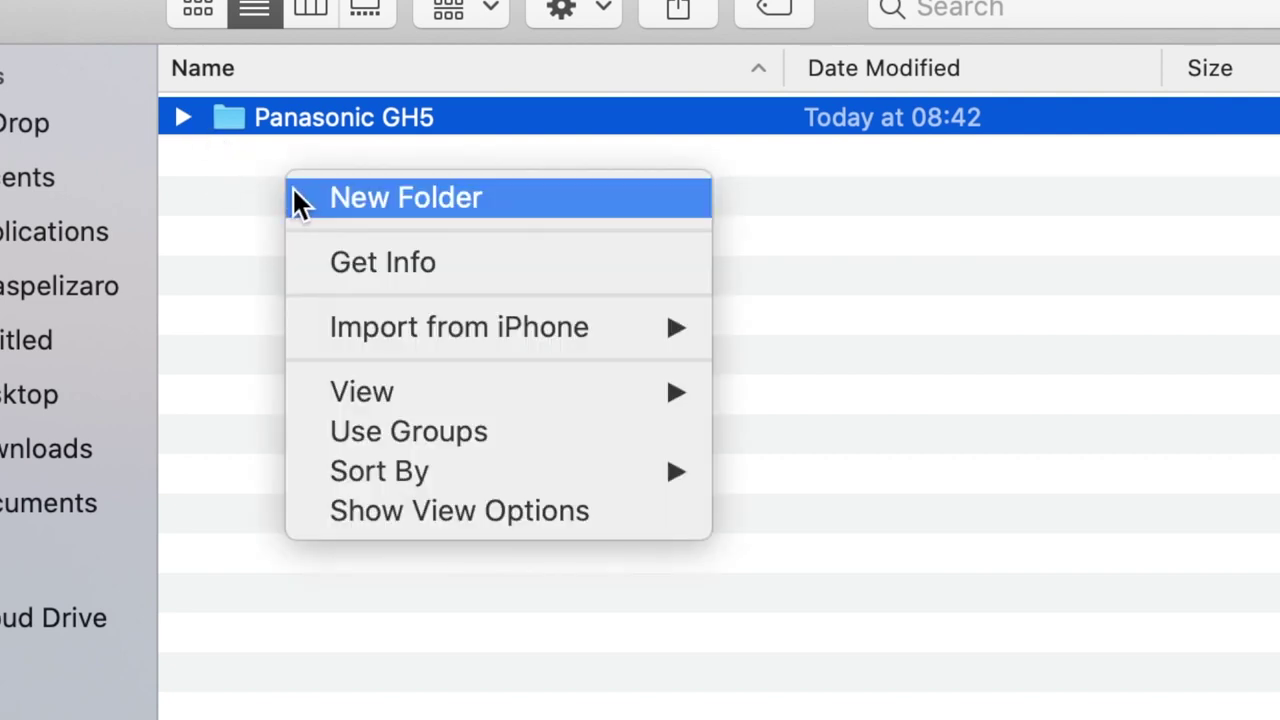
{"action": "left_click", "coordinate": [295, 190]}
{"action": "type", "text": "Canon 5D"}
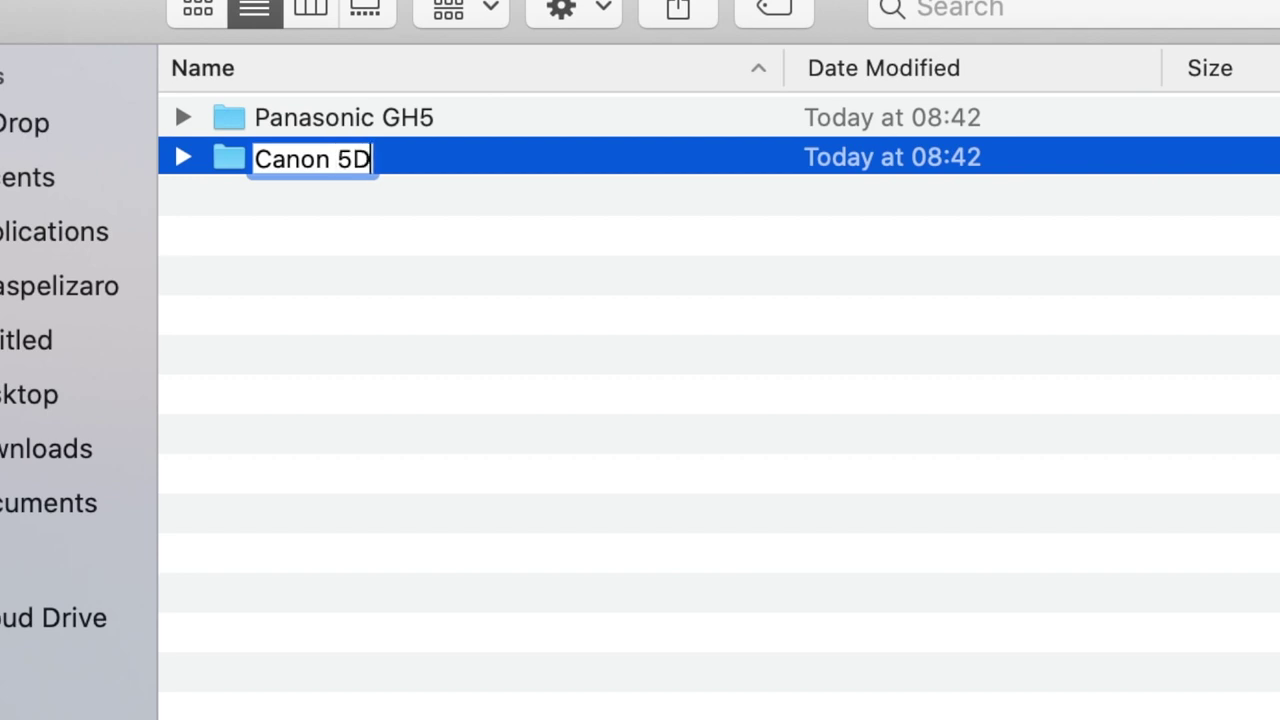
{"action": "key", "text": "Return"}
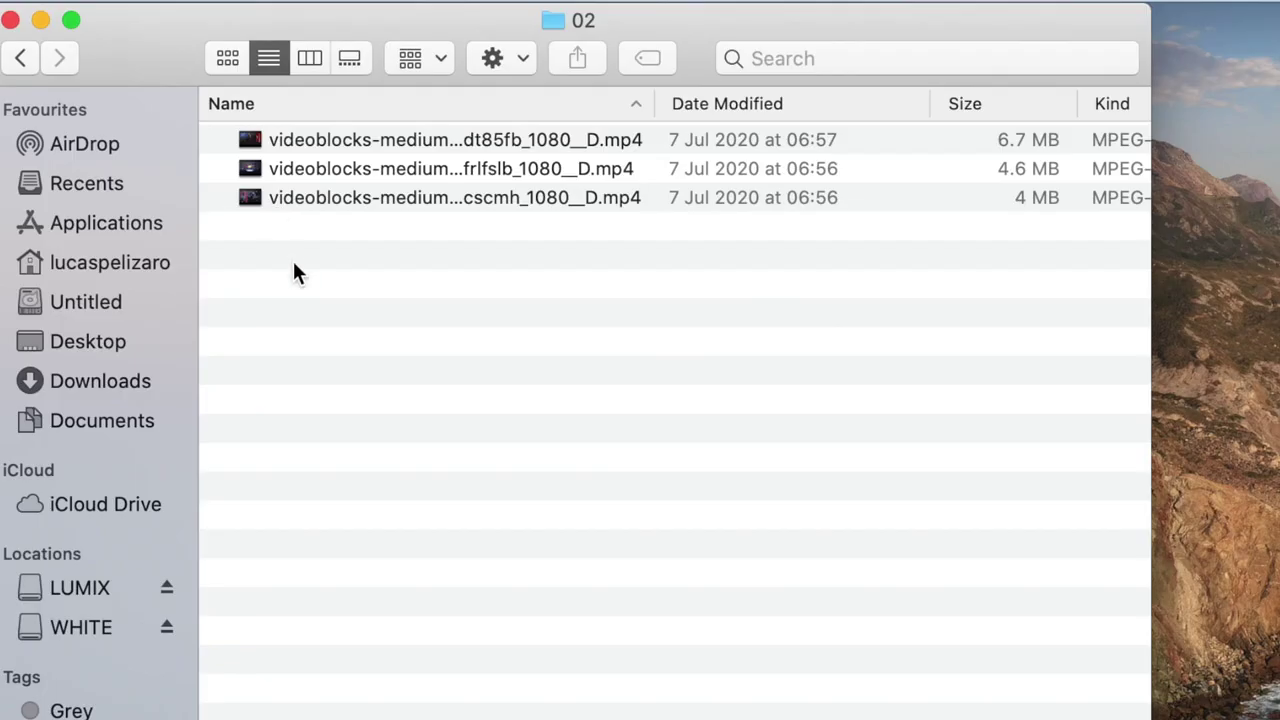
Select the three mp4 clips in 02, browse to WHITE > wd > FCPX Video > Footage > Panasonic GH5, then return to Footage
{"action": "left_click_drag", "start_coordinate": [292, 258], "coordinate": [270, 121]}
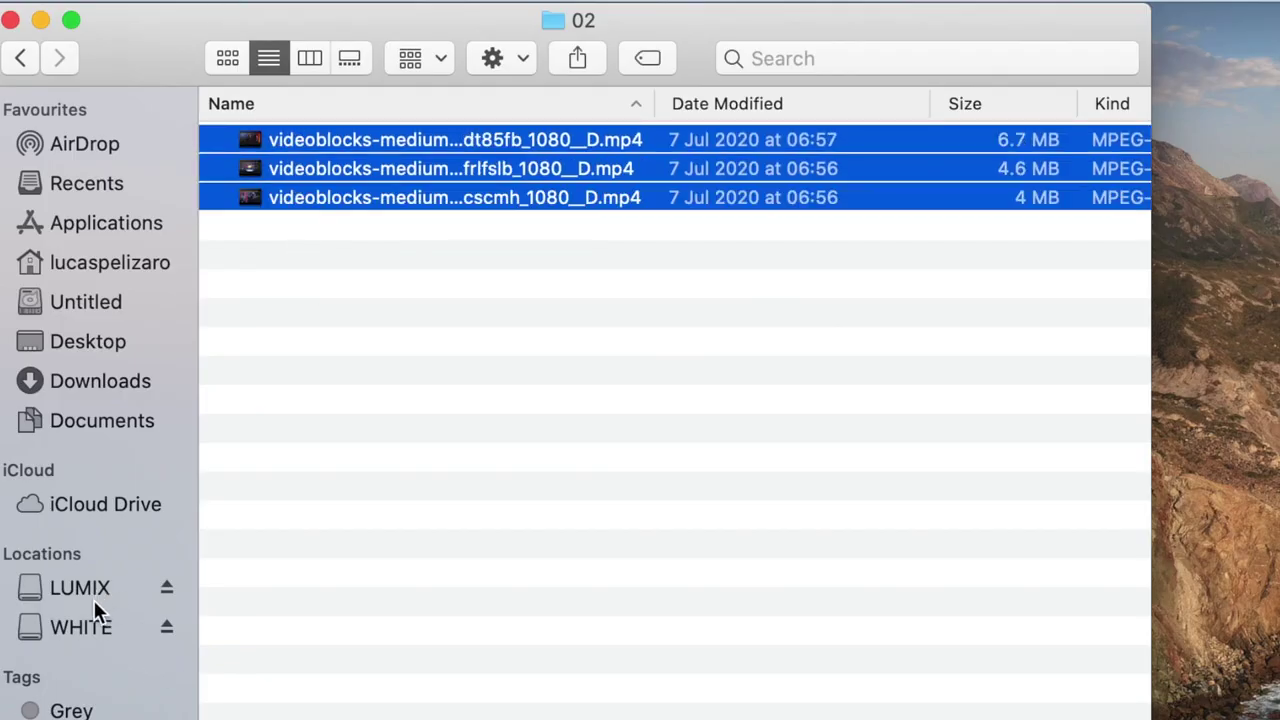
{"action": "left_click", "coordinate": [84, 627]}
{"action": "double_click", "coordinate": [265, 200]}
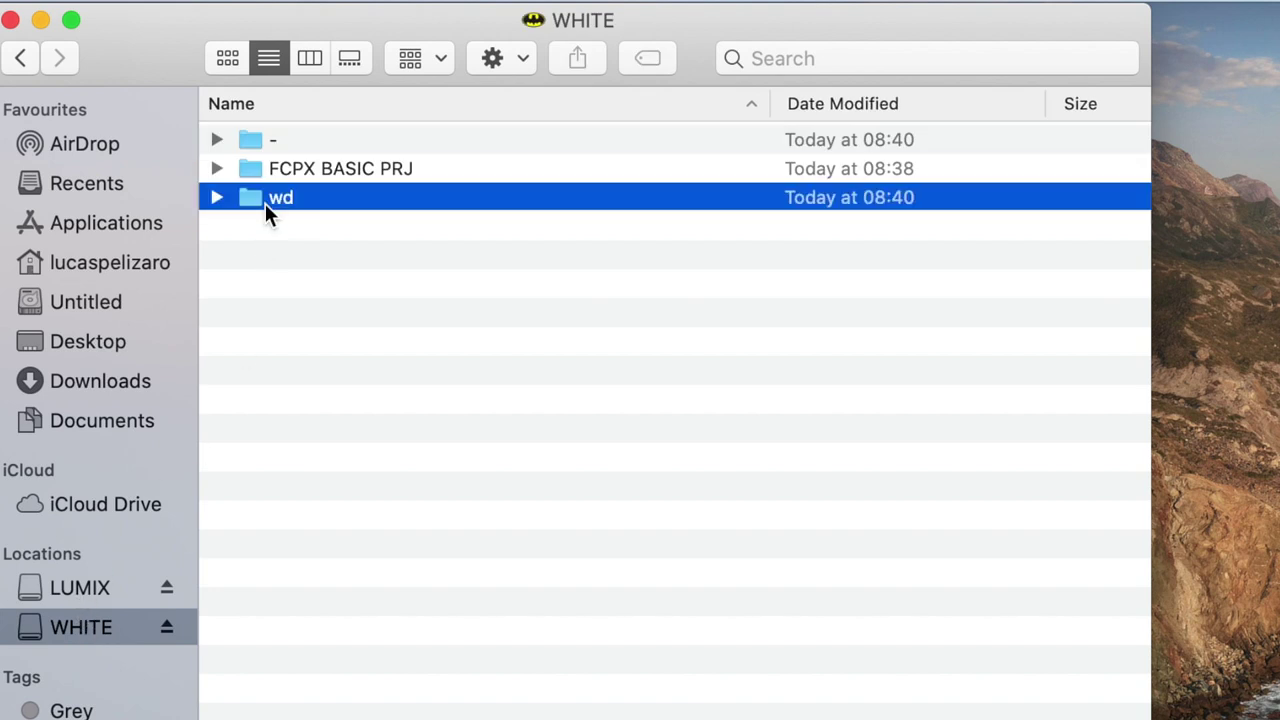
{"action": "double_click", "coordinate": [297, 137]}
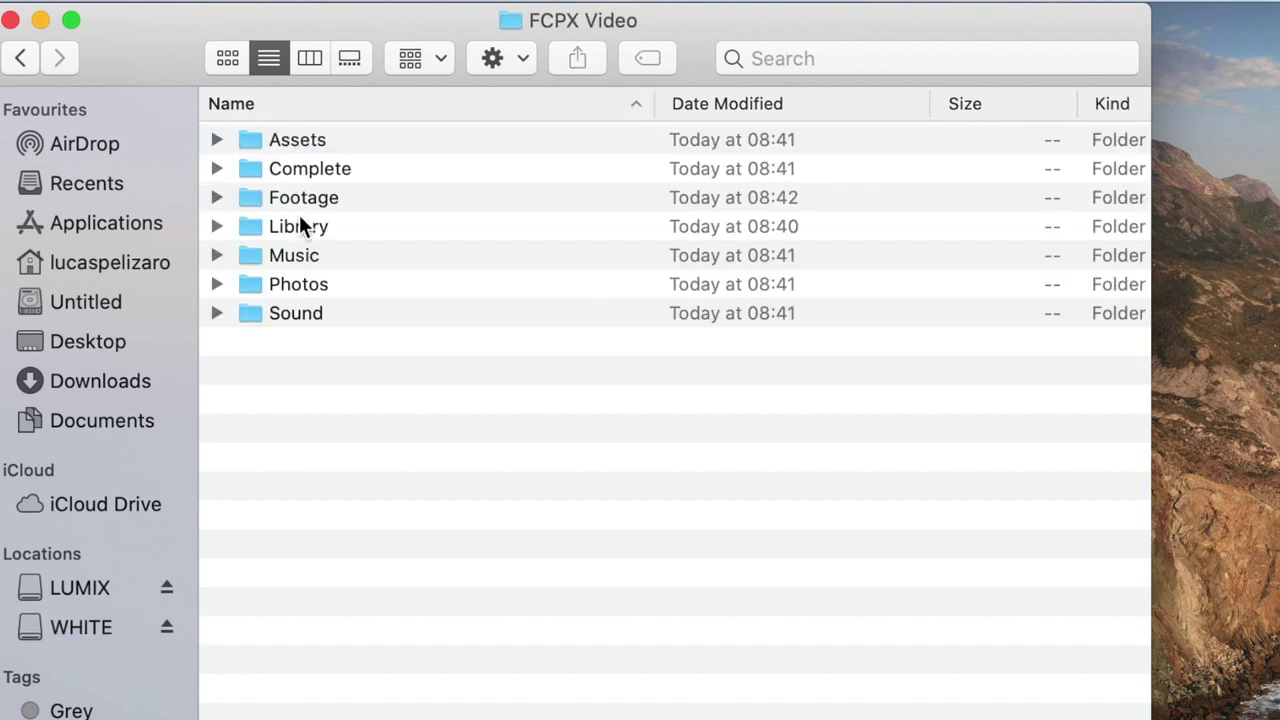
{"action": "double_click", "coordinate": [291, 198]}
{"action": "double_click", "coordinate": [332, 160]}
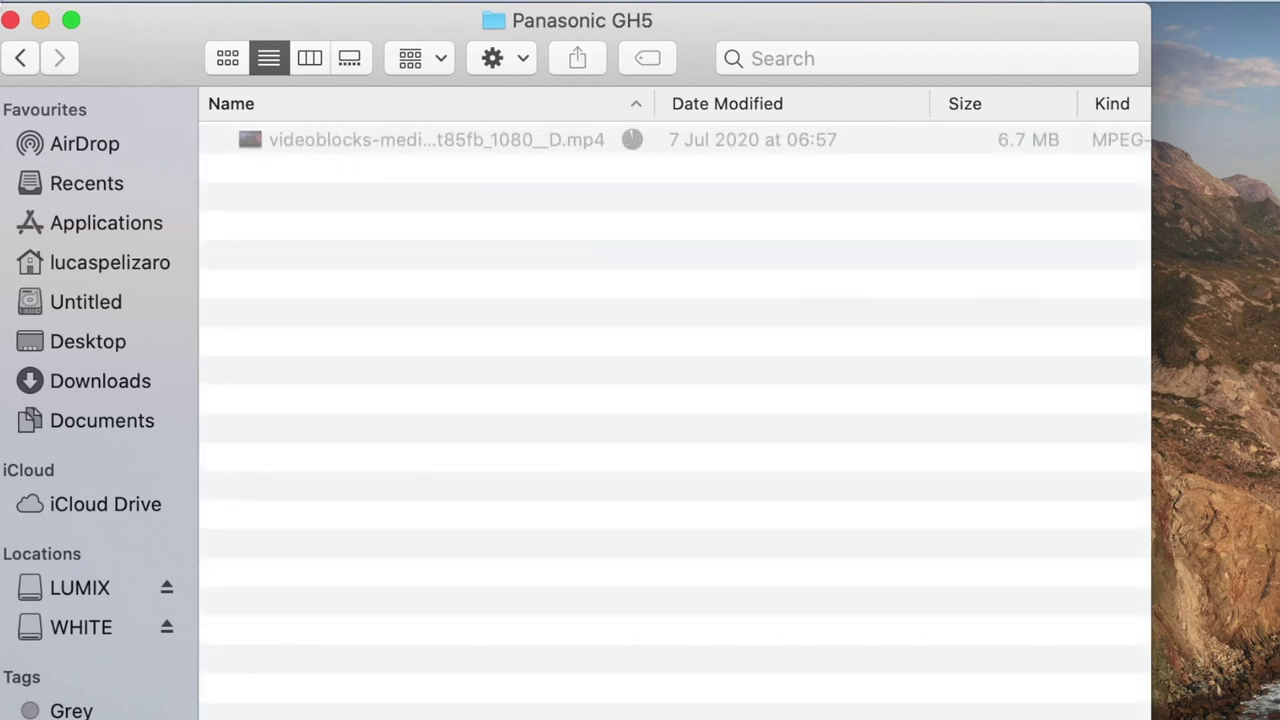
{"action": "left_click", "coordinate": [21, 59]}
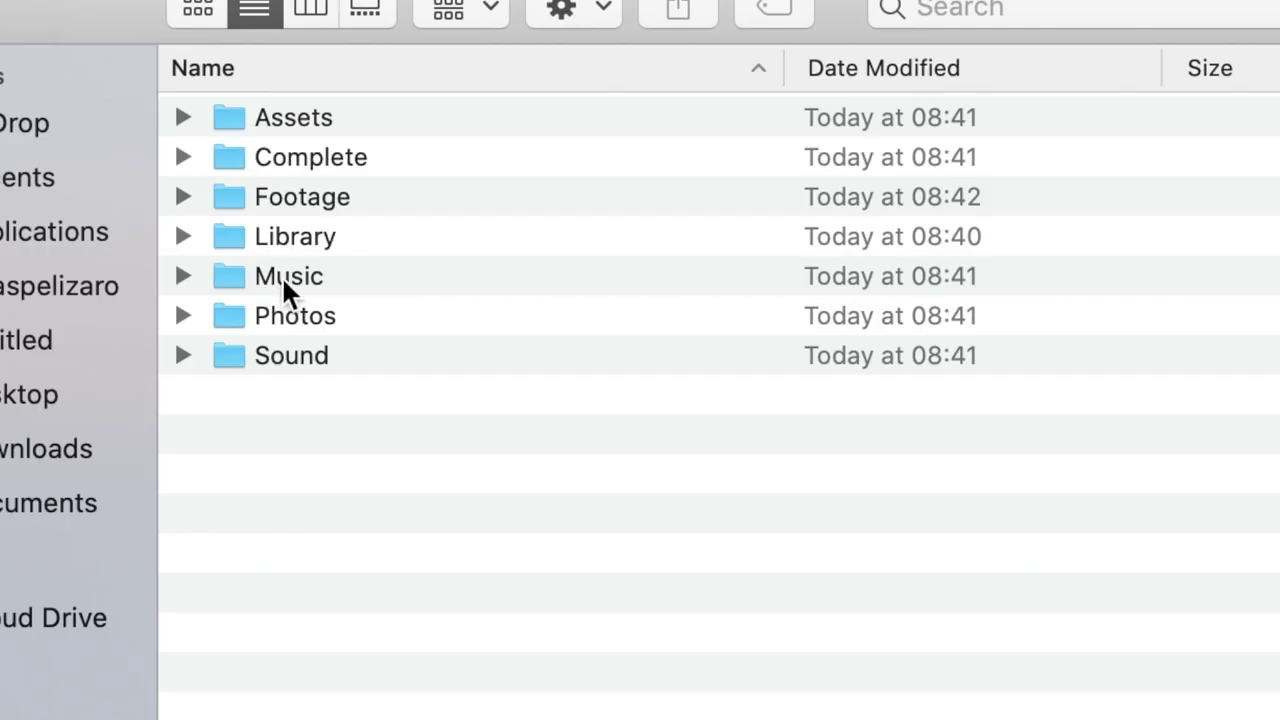
{"action": "left_click", "coordinate": [283, 289]}
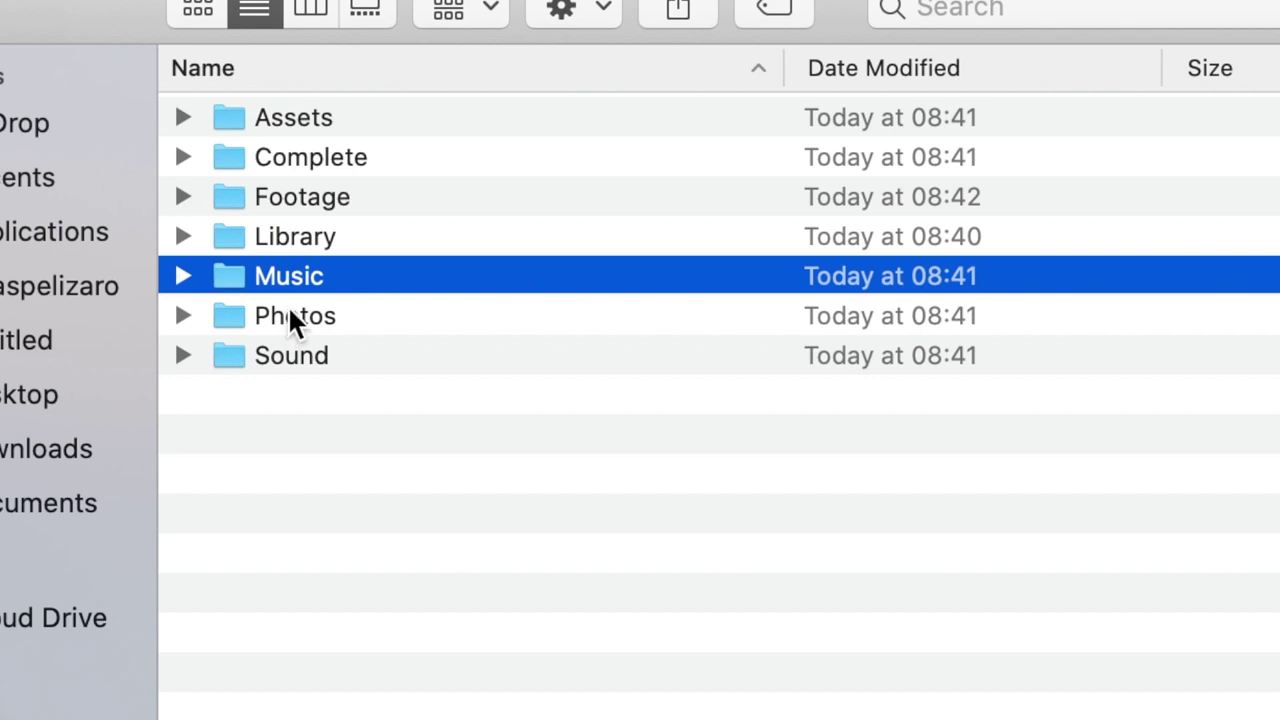
{"action": "left_click", "coordinate": [288, 310]}
{"action": "left_click", "coordinate": [290, 450]}
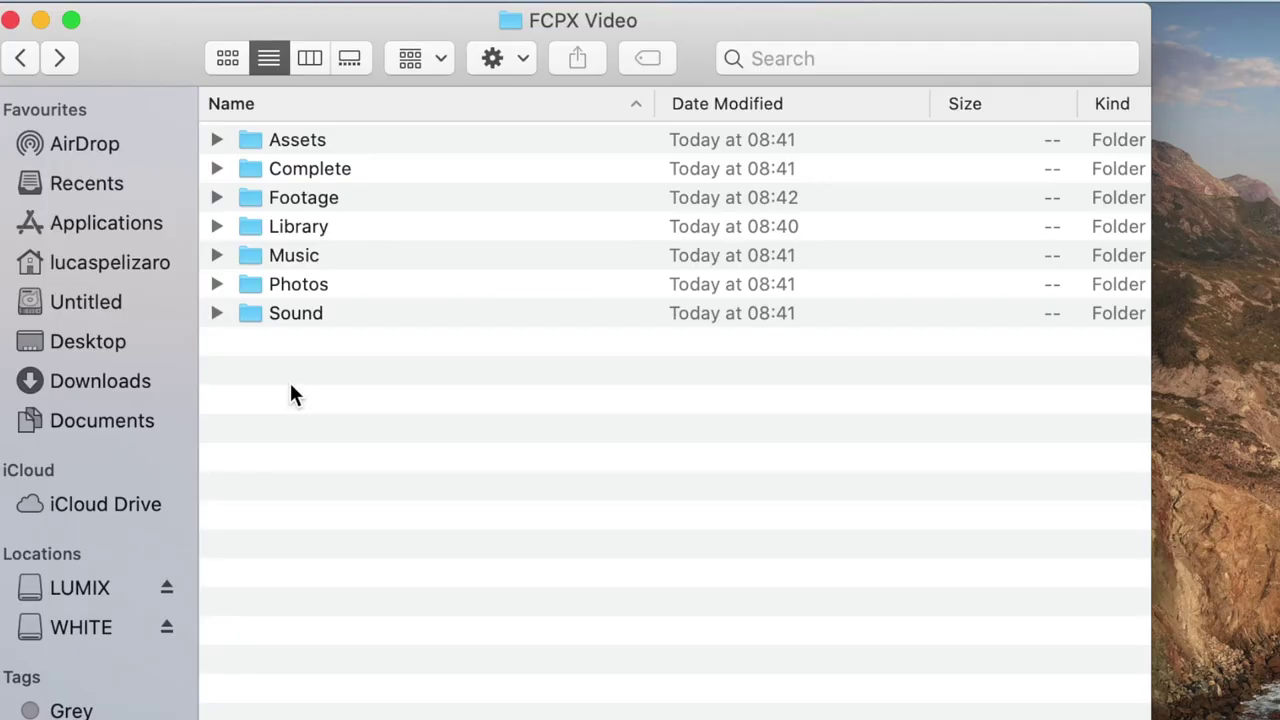
Create a new folder in FCPX Video named 'Stock Footage'
{"action": "right_click", "coordinate": [291, 390]}
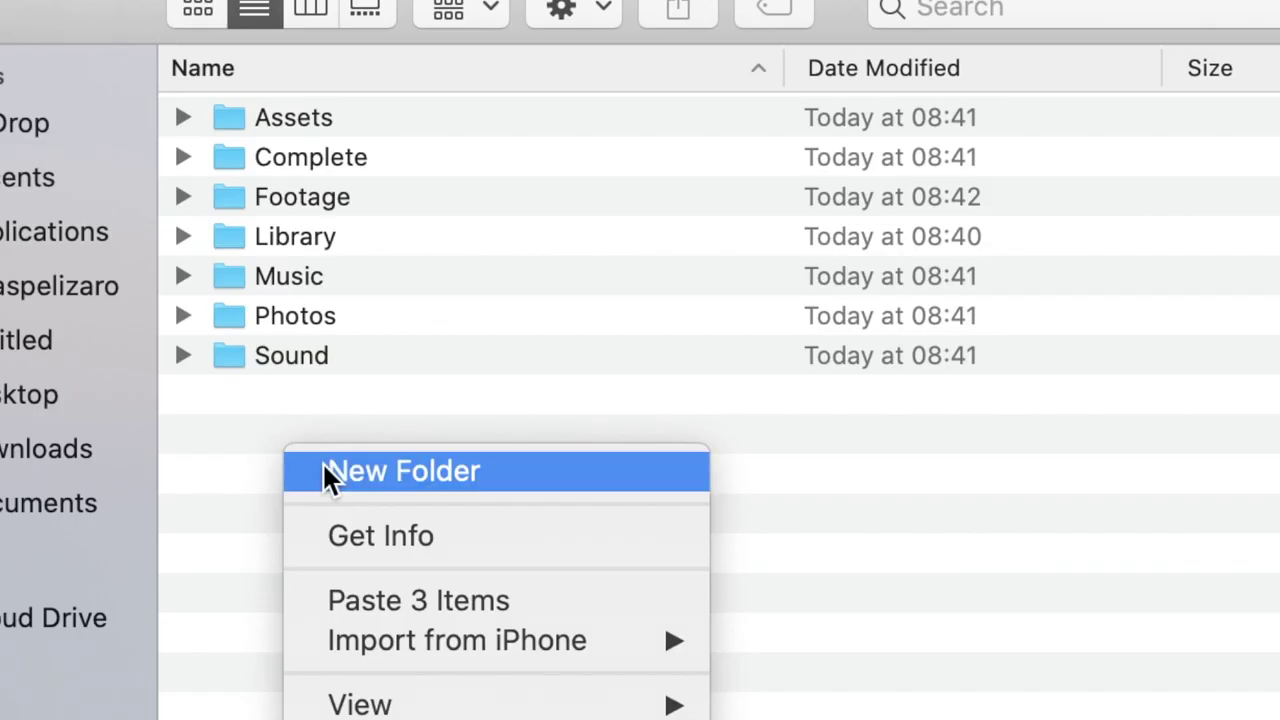
{"action": "left_click", "coordinate": [323, 400]}
{"action": "type", "text": "Stock Footage"}
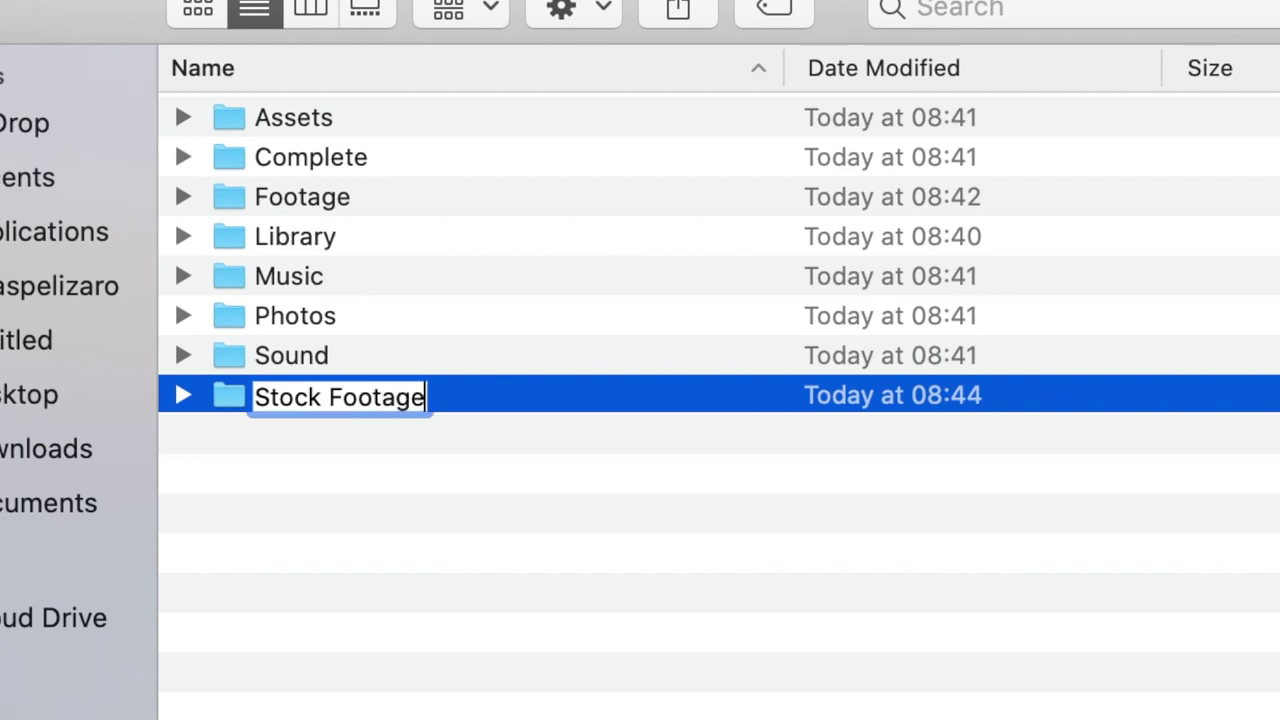
{"action": "key", "text": "Return"}
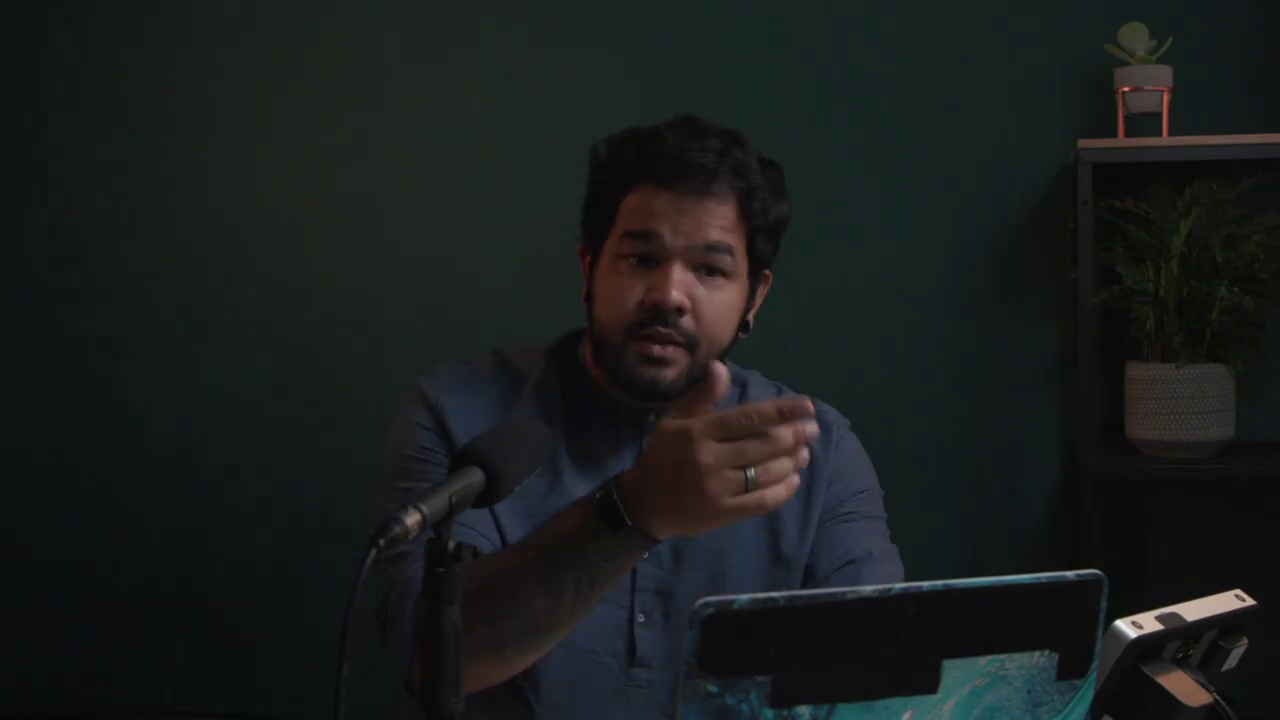